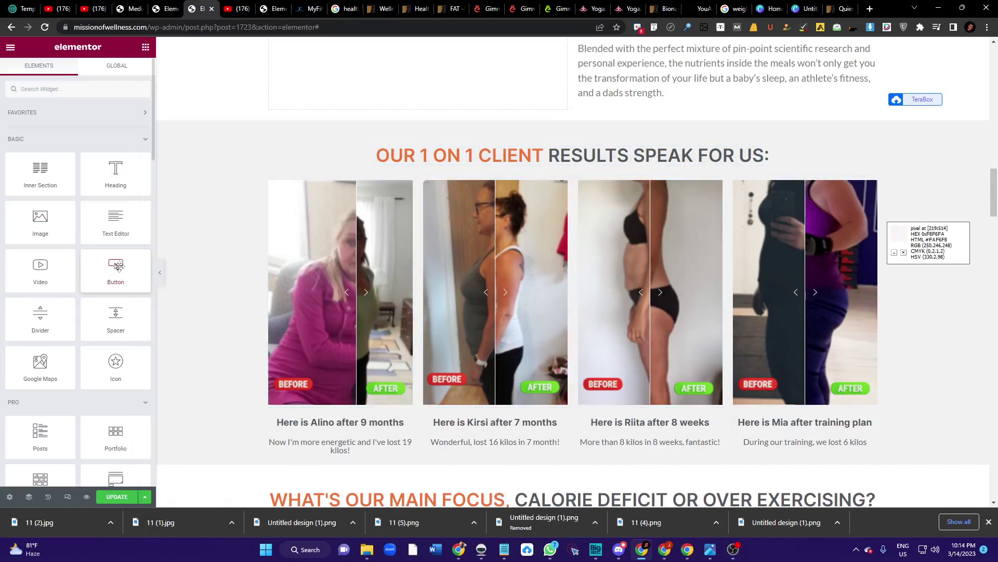
Insert a new single-column section above the main focus heading
left_click(160, 272)
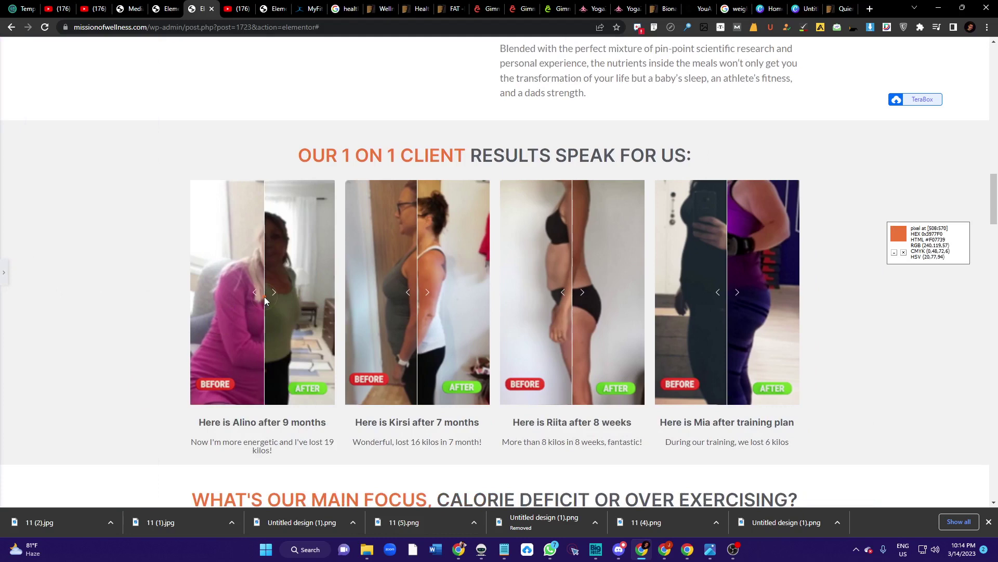
left_click(4, 272)
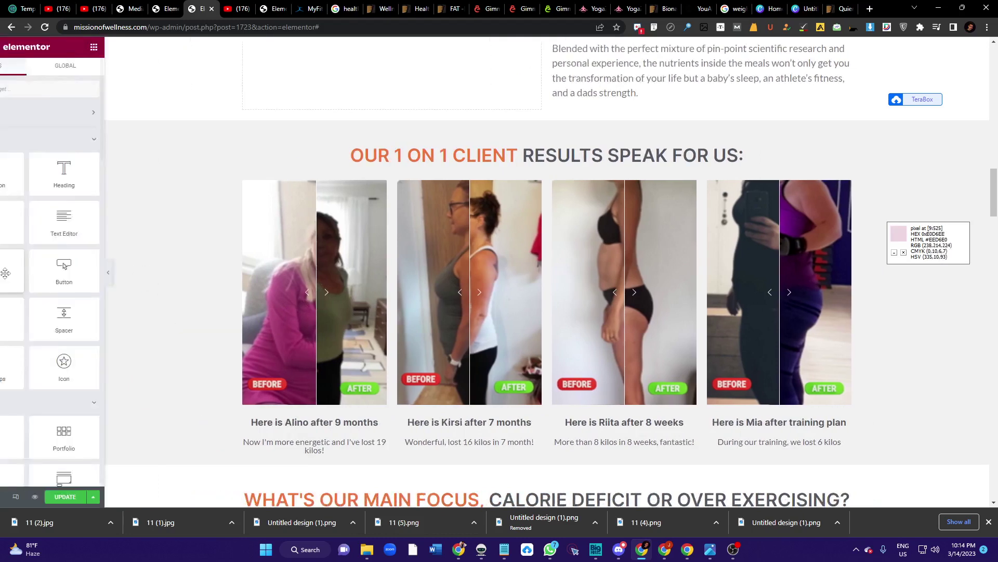
scroll(555, 271, "down", 4)
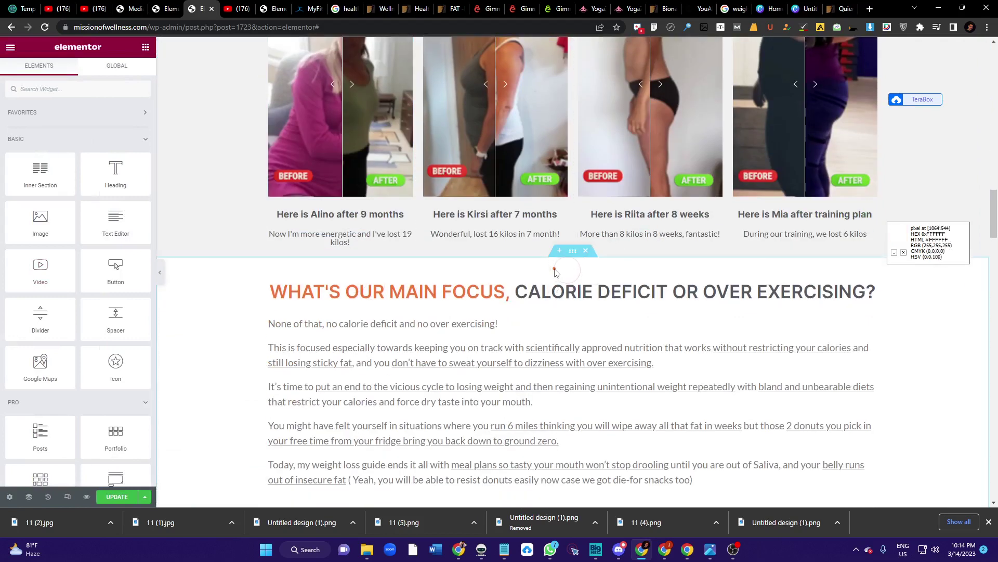
left_click(560, 251)
left_click(559, 302)
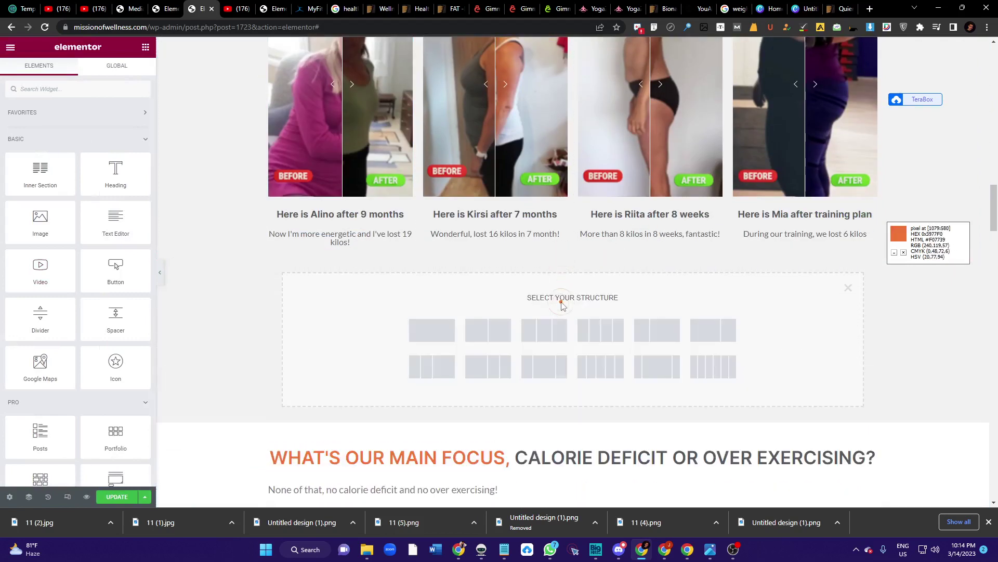
left_click(452, 338)
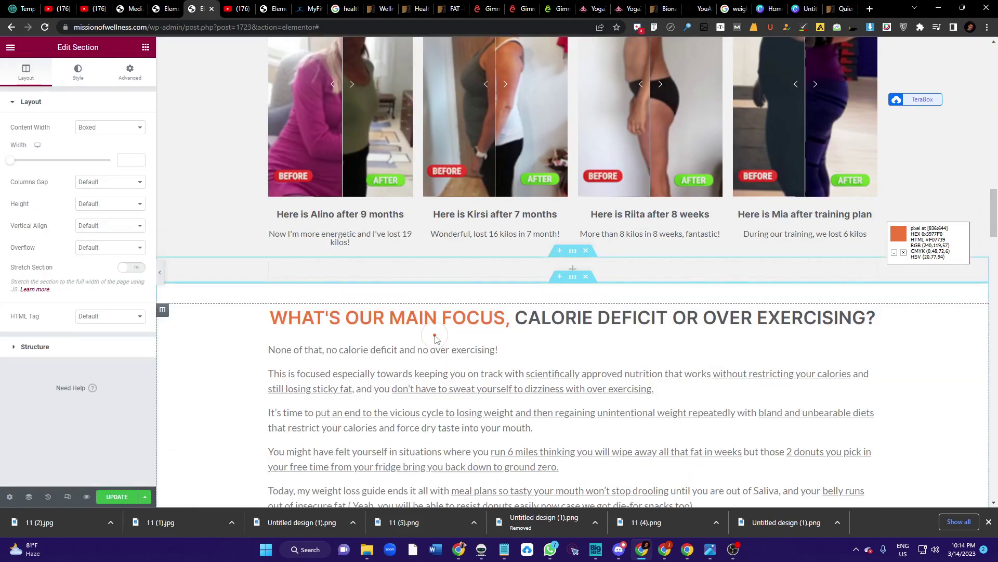
Add three more columns so the new section has four empty columns
right_click(458, 273)
left_click(477, 315)
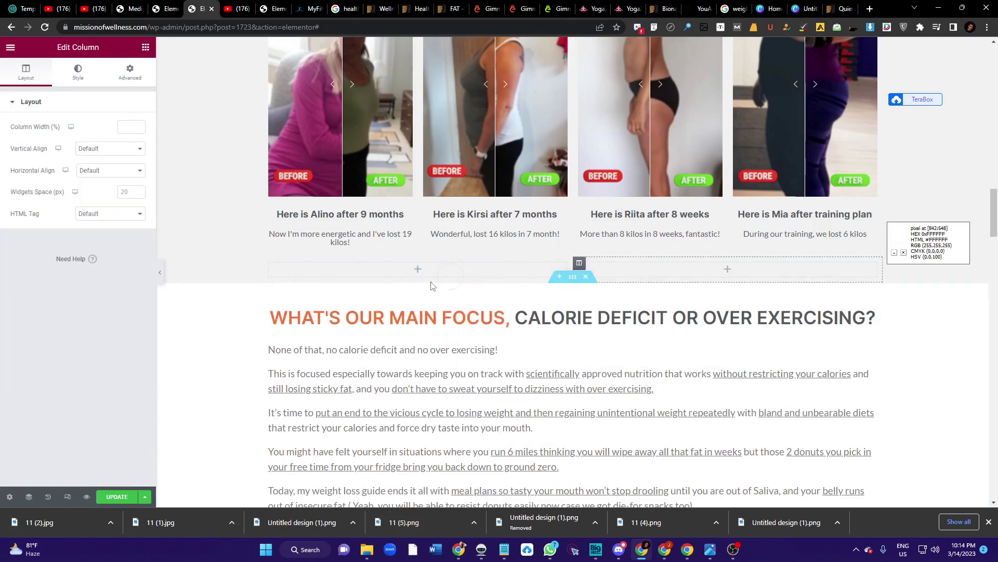
right_click(432, 272)
left_click(468, 314)
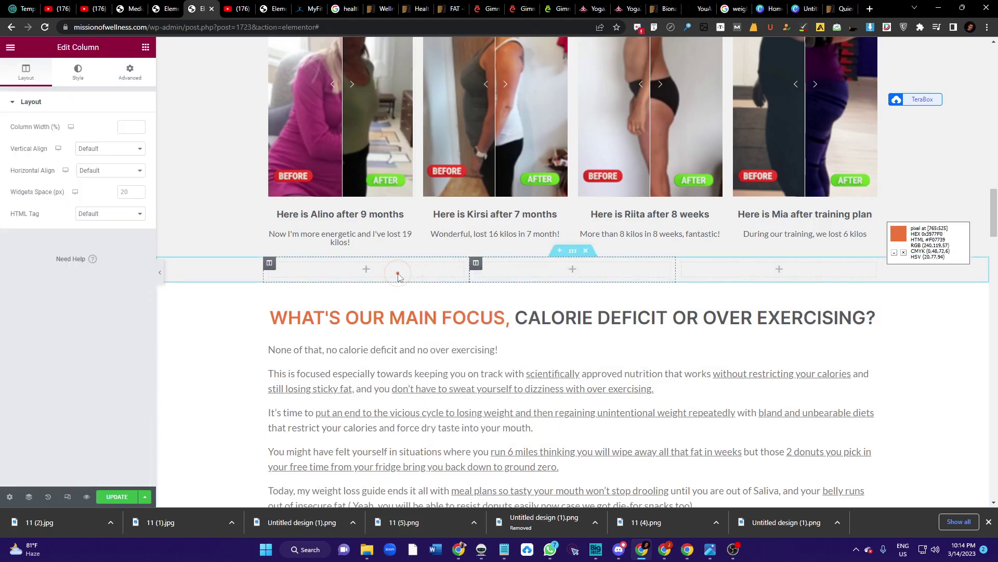
right_click(398, 275)
left_click(432, 317)
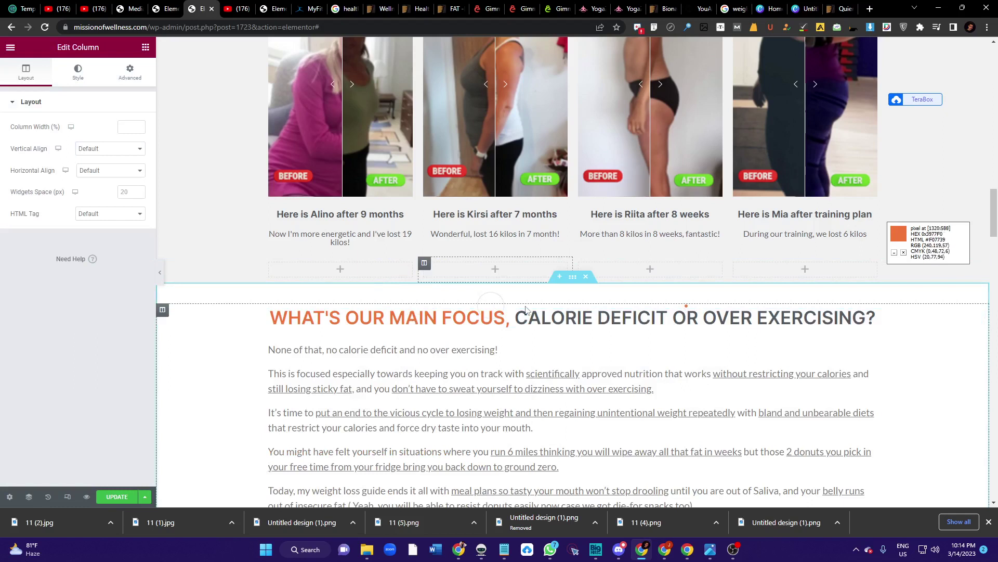
left_click(367, 274)
scroll(367, 274, "up", 1)
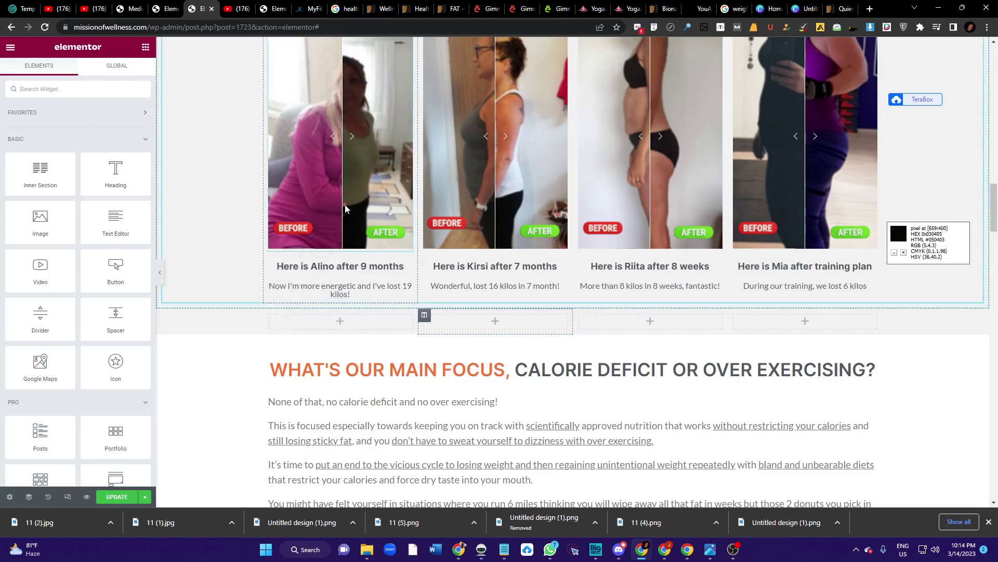
scroll(333, 219, "up", 1)
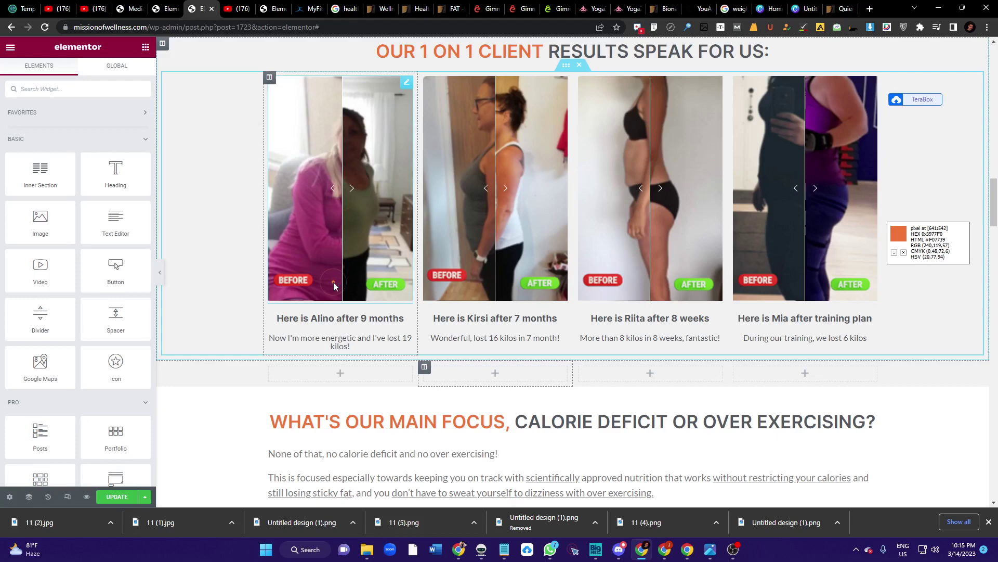
left_click(250, 192)
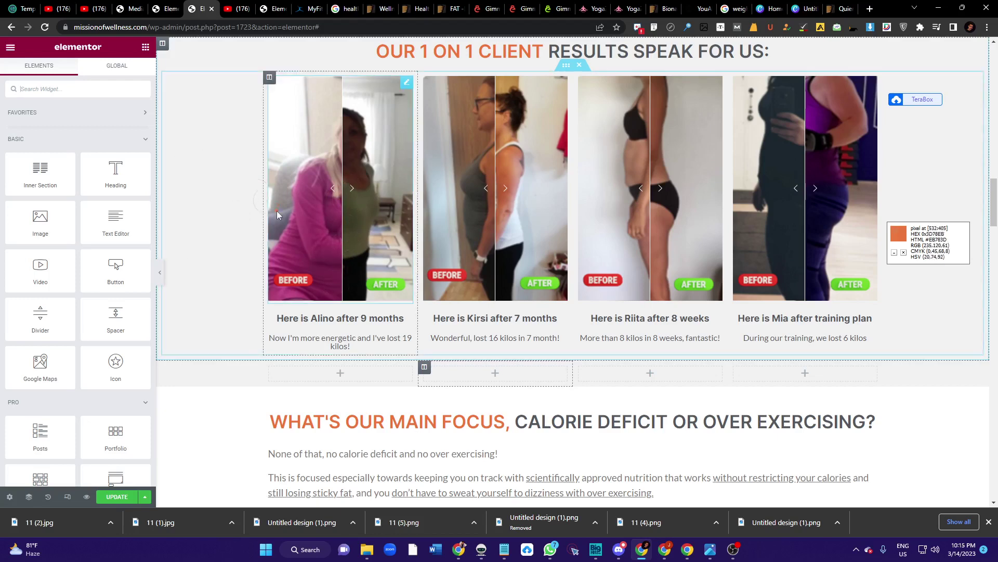
Search the widget panel for the HTML widget
left_click(66, 89)
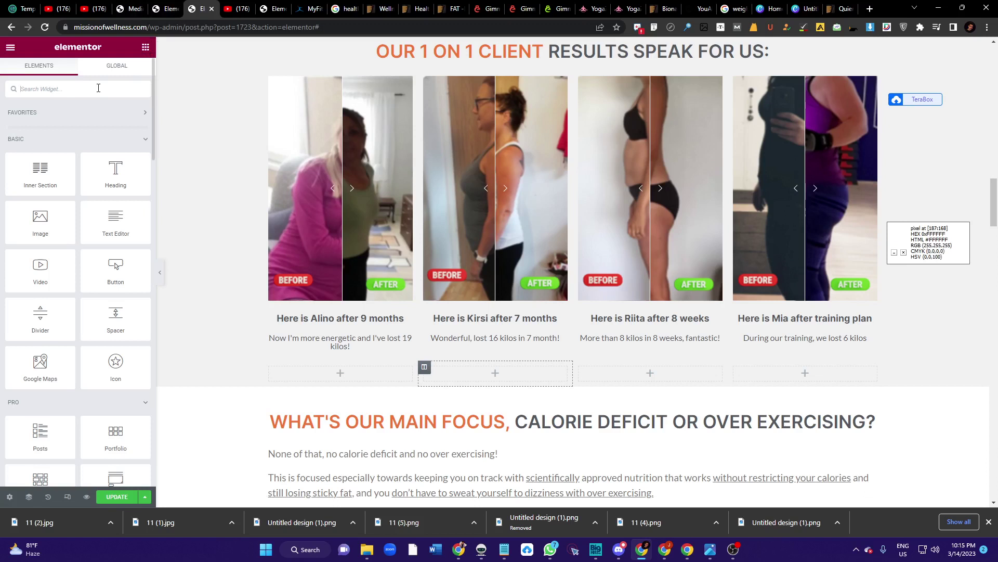
type("titl")
key("BackSpace")
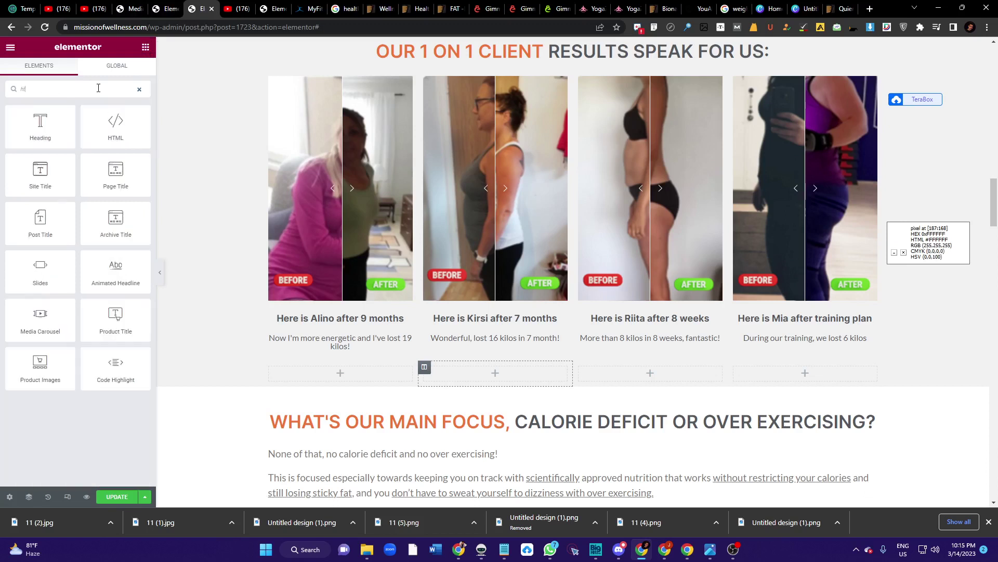
type("ml")
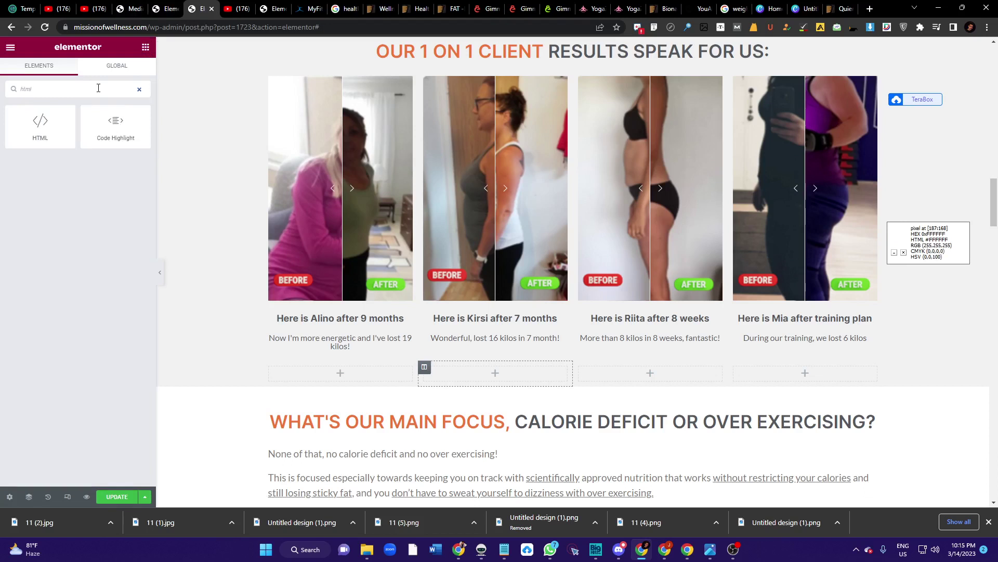
Place an HTML widget in the new row's first column, then view all Media Library files
left_click_drag(40, 125, 336, 376)
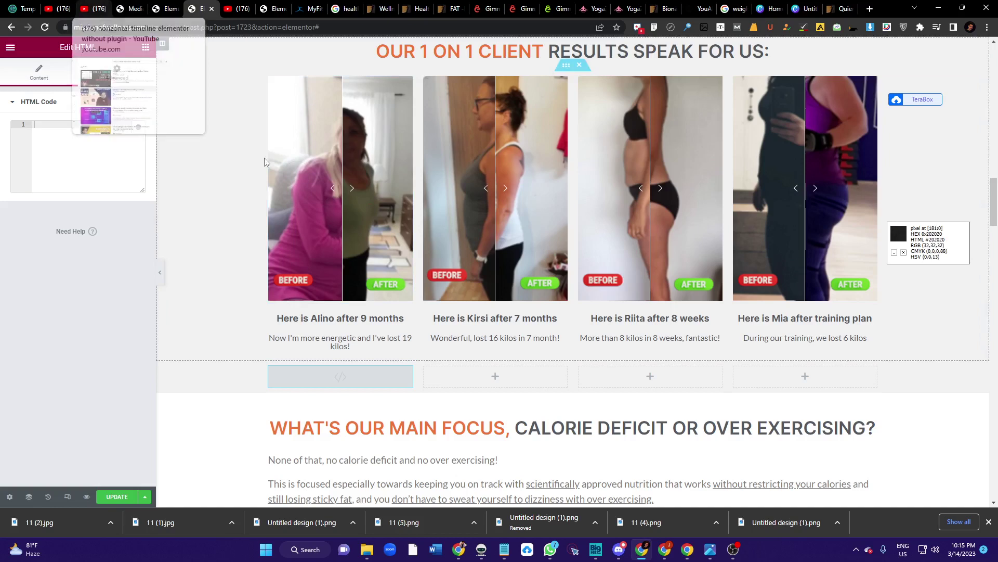
left_click(315, 253)
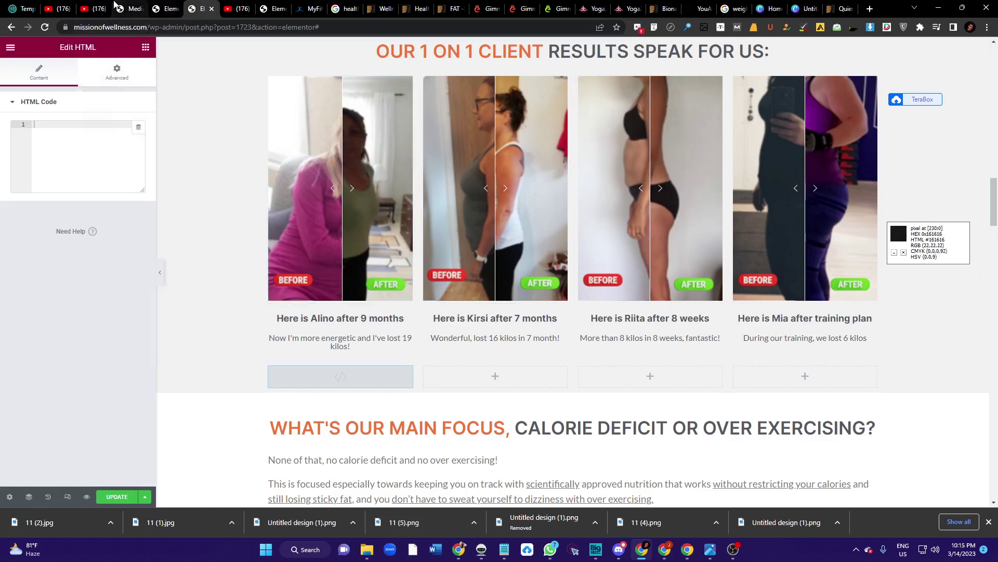
left_click(127, 9)
left_click(3, 80)
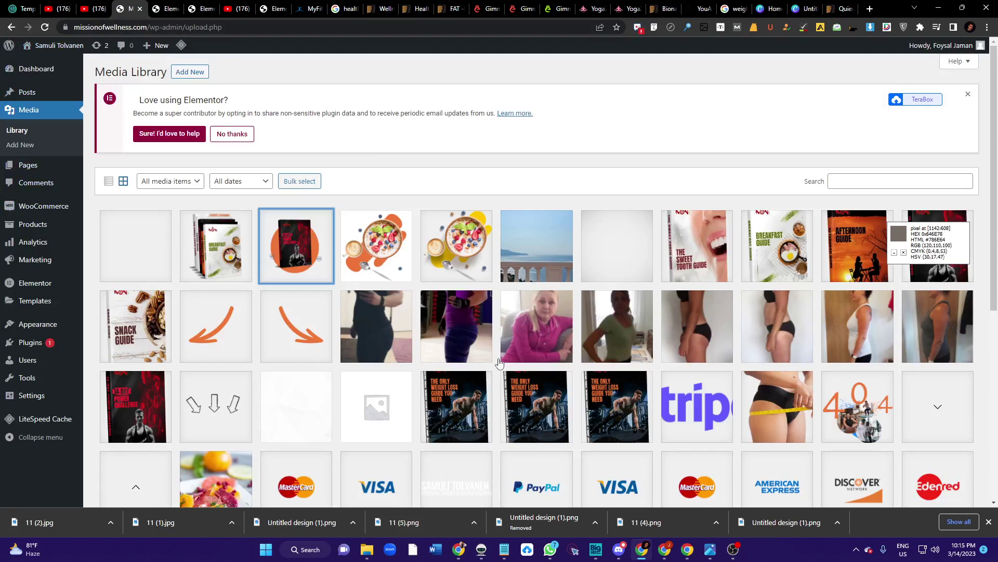
Copy the Before-1.png image's file URL from the Media Library and return to Elementor
left_click(525, 340)
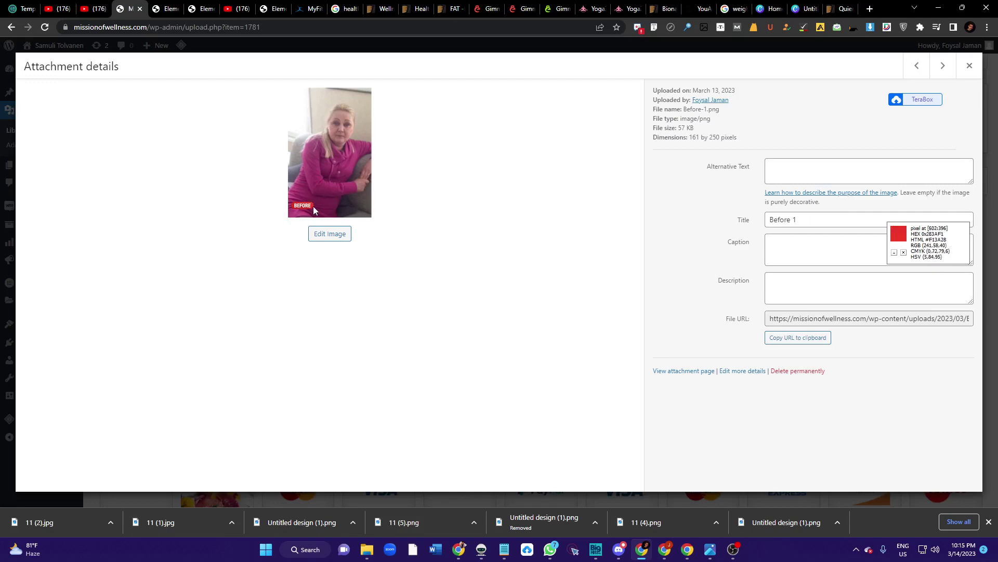
left_click(798, 337)
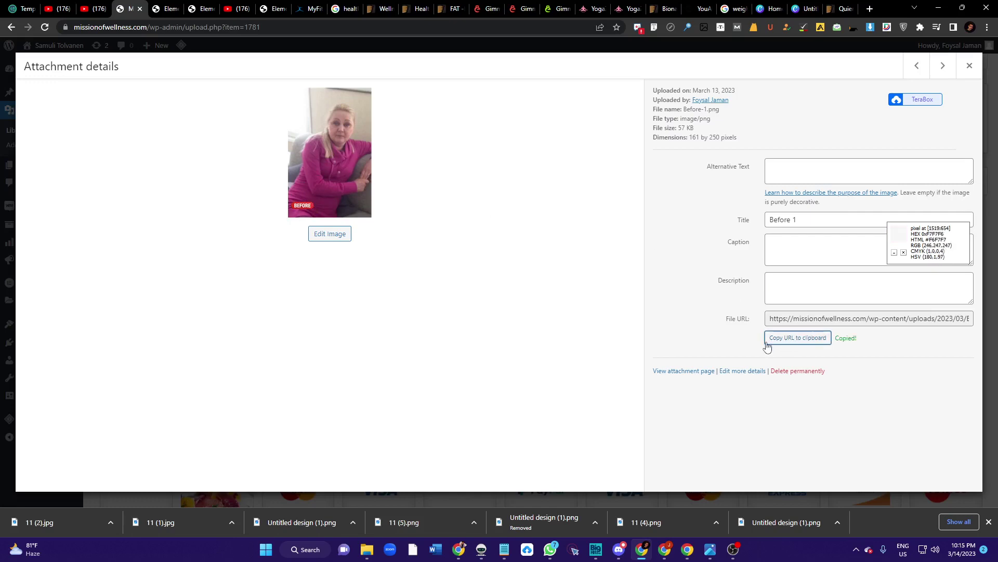
left_click(965, 67)
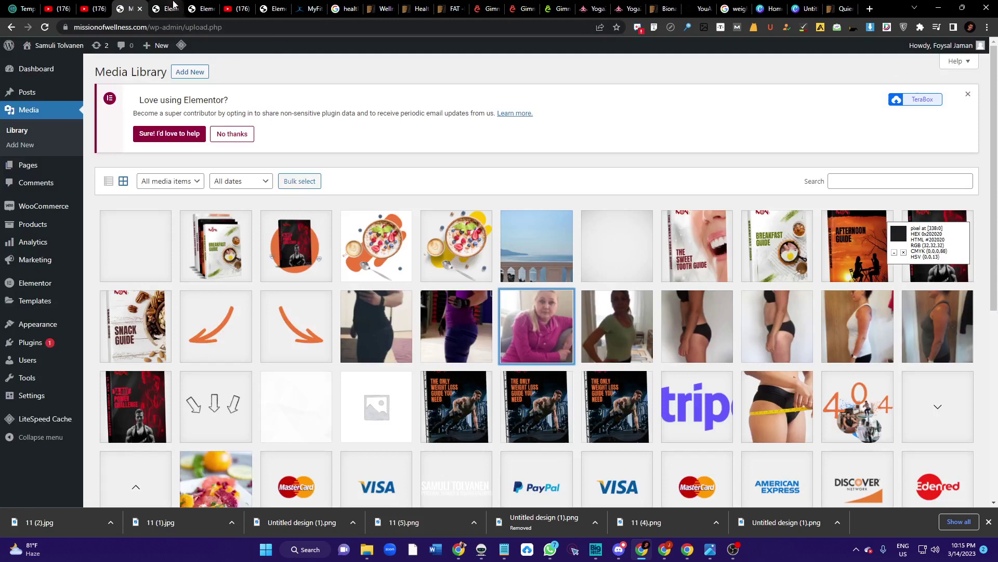
left_click(200, 9)
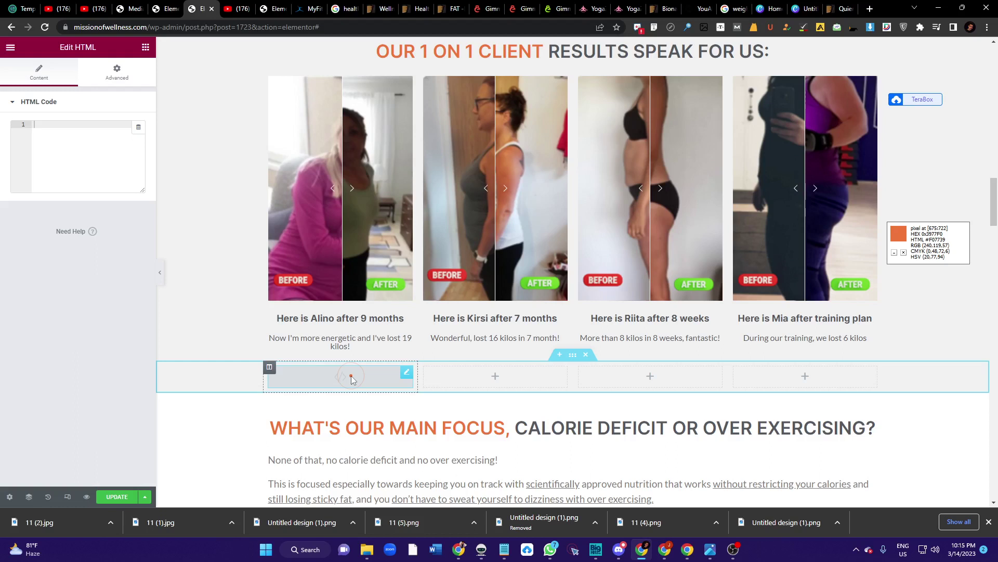
Paste the img-comparison-slider code with Before-1.png and After-2.png into the first-column HTML widget
type("<img-comparison-slider>   <img slot=\"first\" src=\"https://missionofwellness.com/wp-content/uploads/2023/03/Before-1.png\" width=\"600\" height=\"600\"/>   <img slot=\"second\" src=\"https://missionofwellness.com/wp-content/uploads/2023/03/After-2.png\" width=\"600\" height=\"600\"/> </img-comparison-slider> <script>   defer   src=\"https://unpkg.com/img-comparison-slider@7/dist/index.js\" ></script>")
left_click(104, 182)
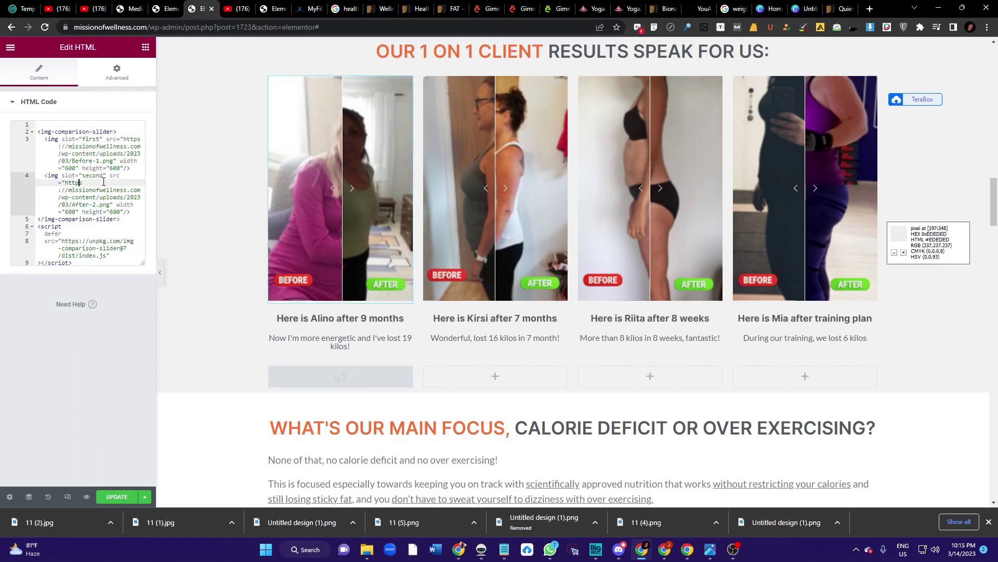
key("ctrl+a")
key("ctrl+c")
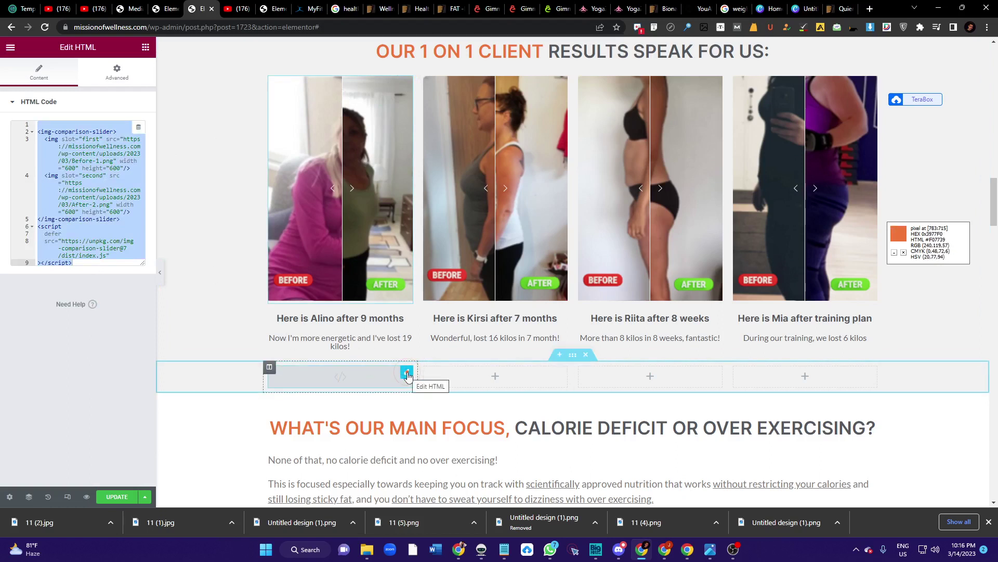
left_click(408, 374)
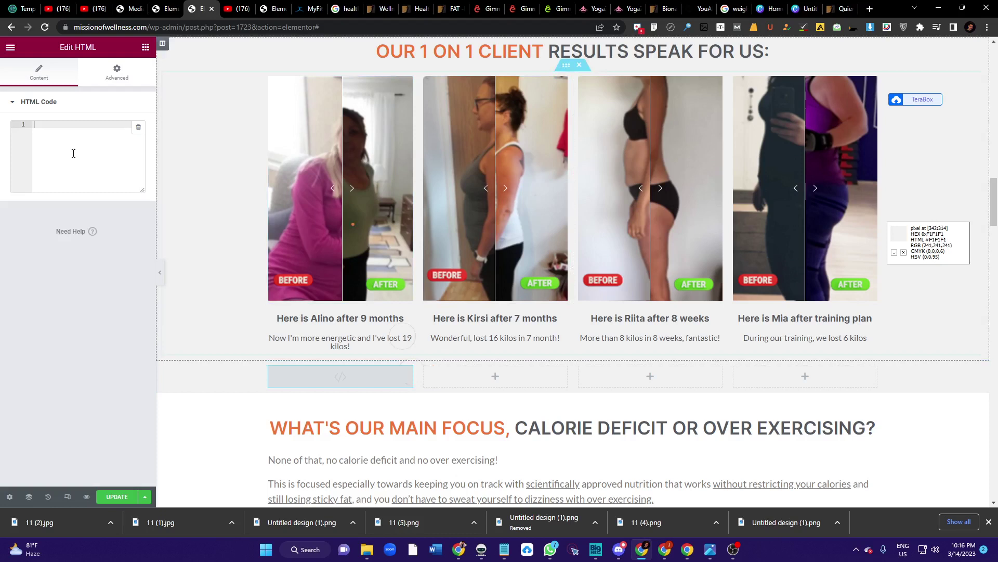
key("ctrl+v")
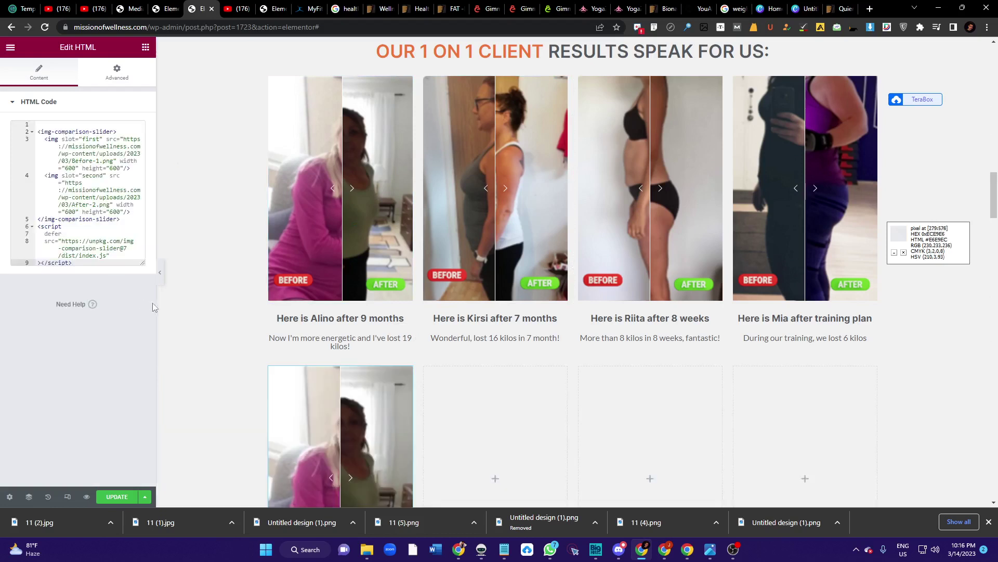
left_click_drag(142, 264, 142, 367)
left_click(112, 197)
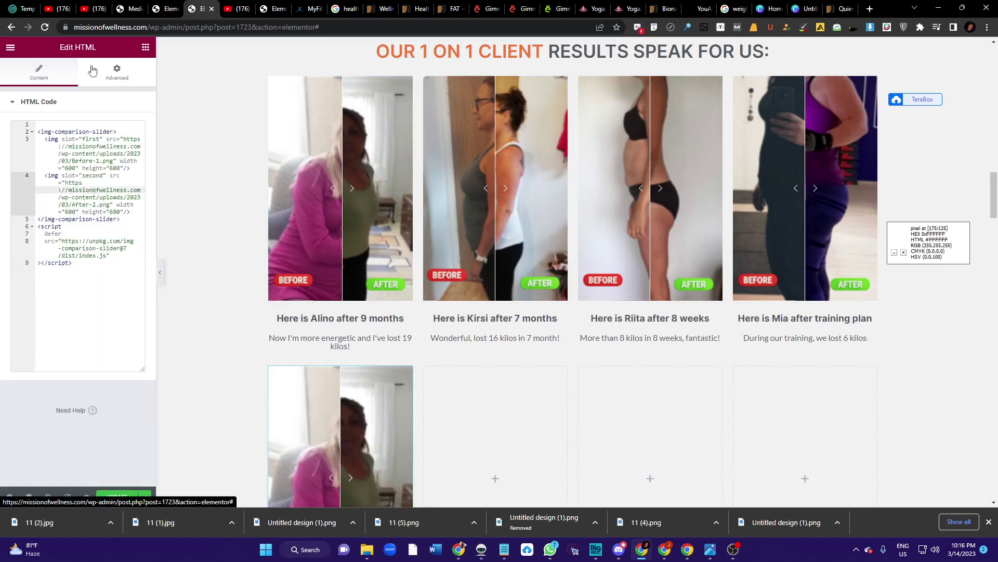
left_click(130, 9)
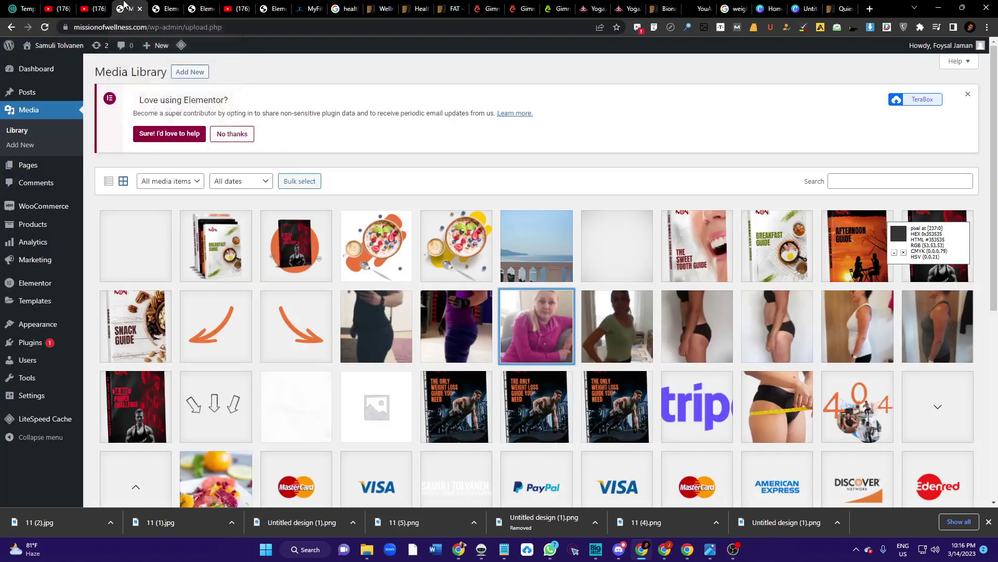
left_click(537, 327)
left_click(792, 339)
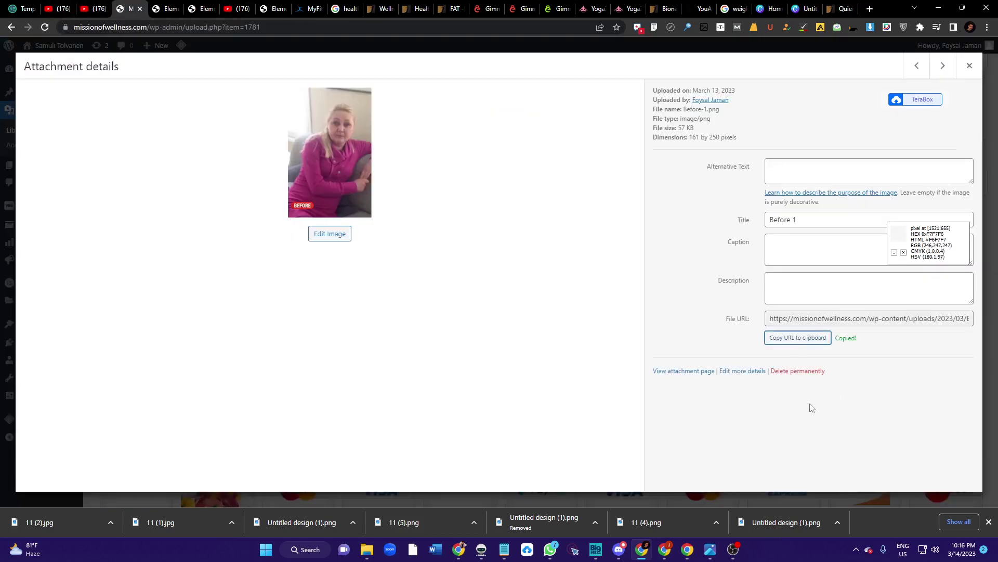
left_click(200, 9)
left_click(103, 166)
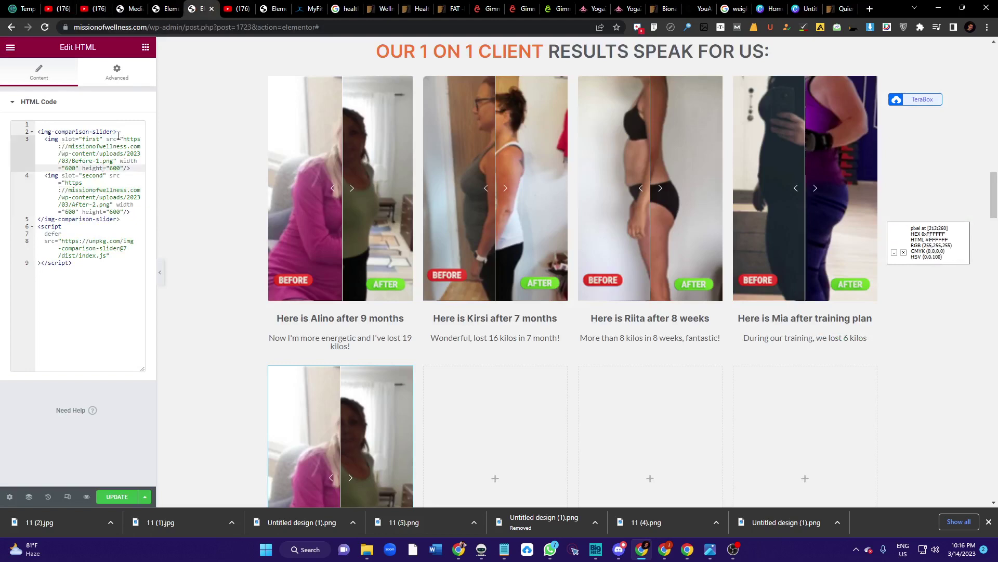
key("ctrl+plus")
key("ctrl+plus")
key("ctrl+plus")
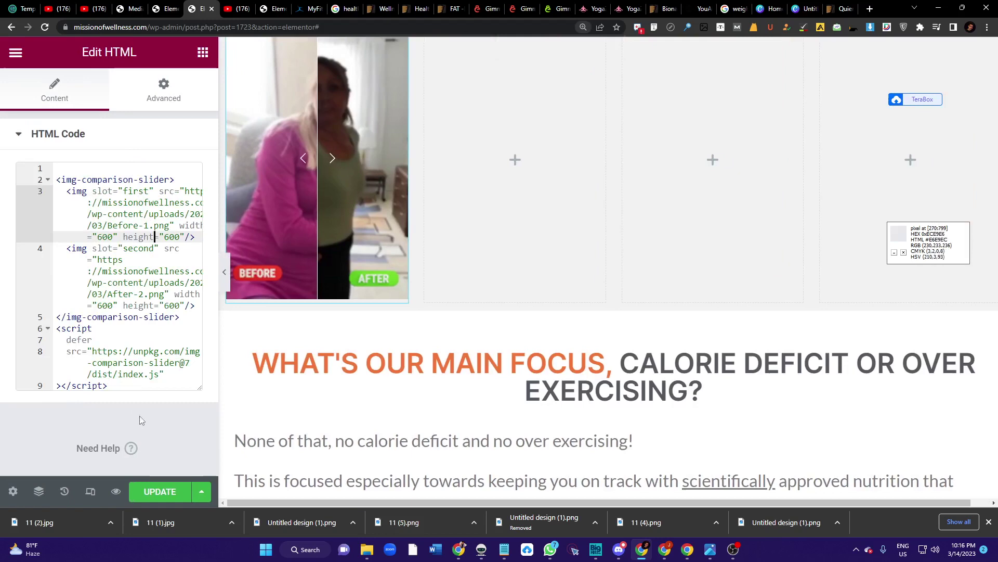
key("ctrl+minus")
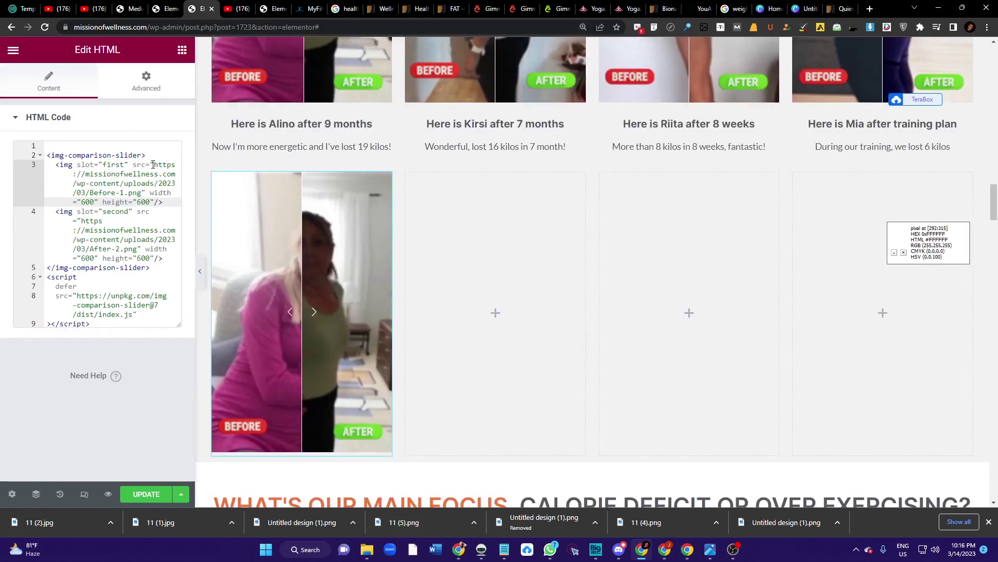
left_click(152, 165)
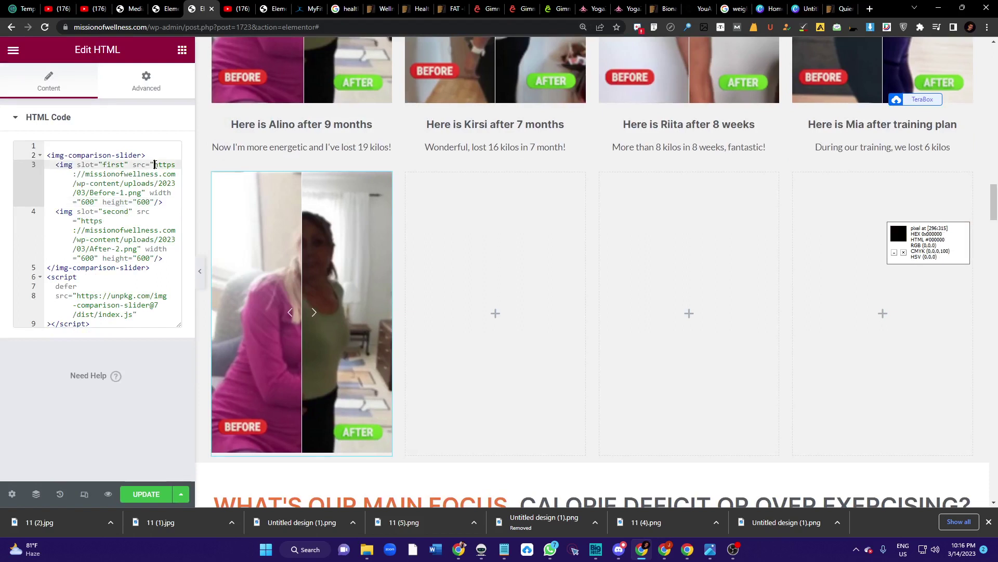
left_click_drag(153, 171, 142, 193)
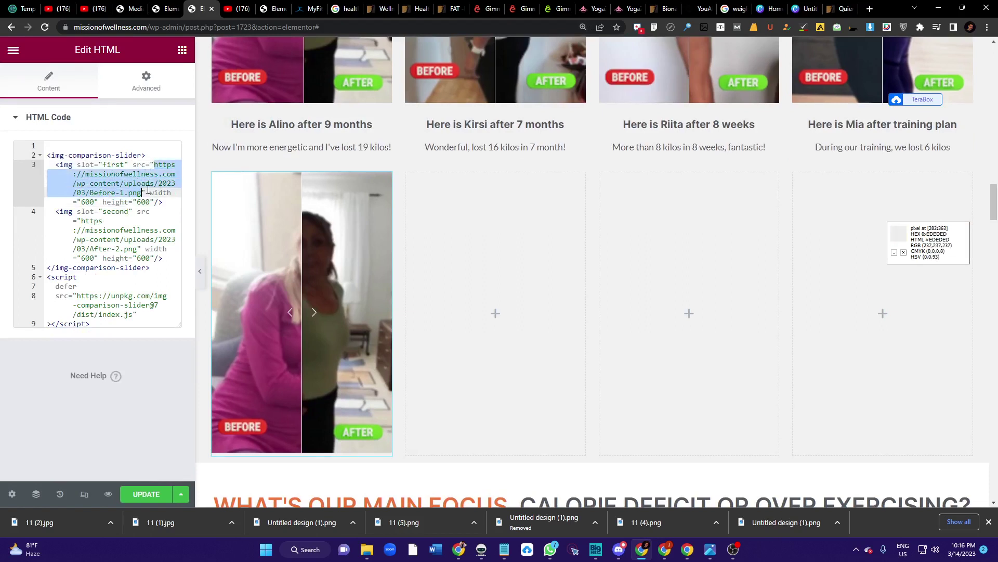
key("ctrl+x")
key("ctrl+v")
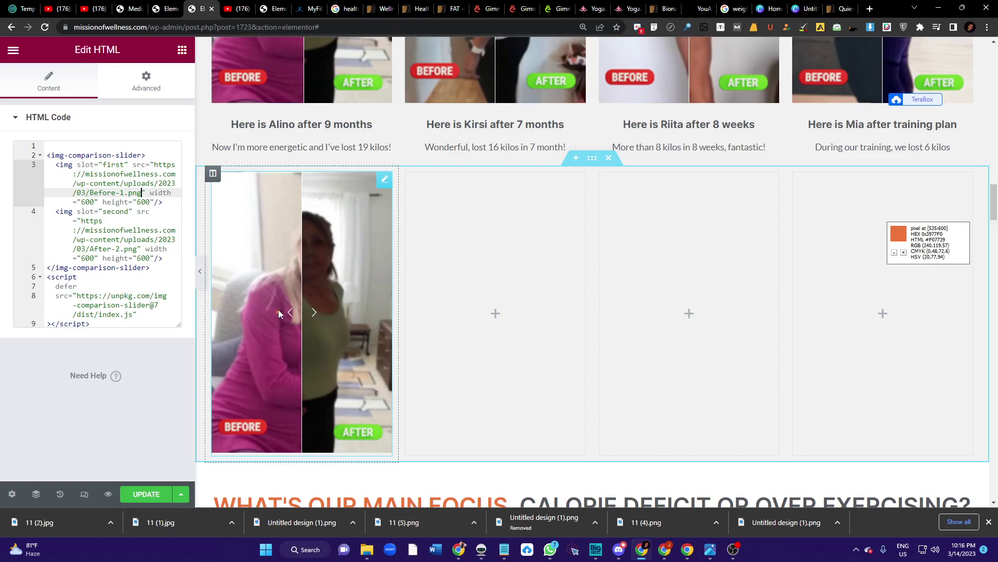
Copy the file URL of the 14-DAY POWER CHALLENGE image (05-a-2.webp) from the Media Library
left_click(128, 9)
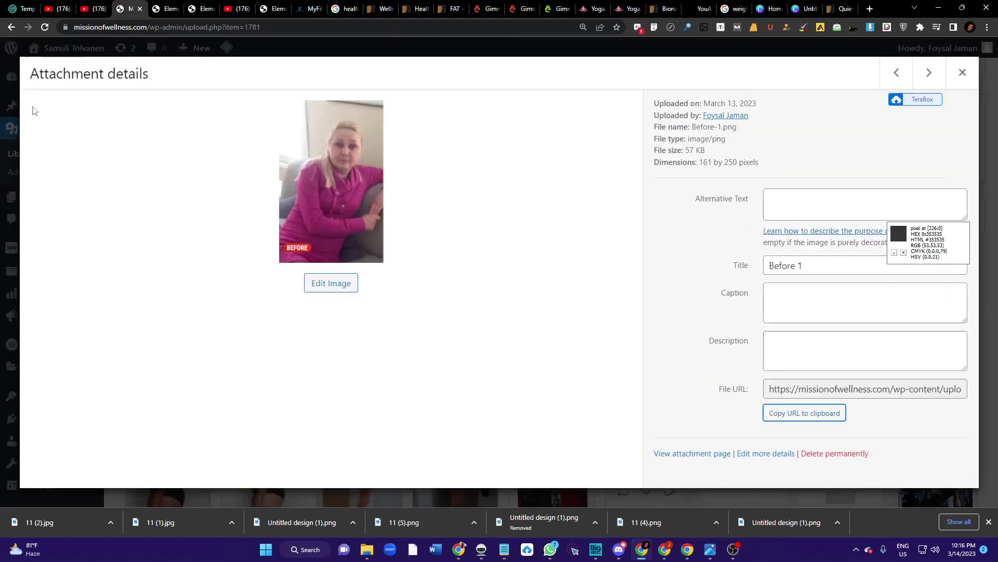
left_click(962, 72)
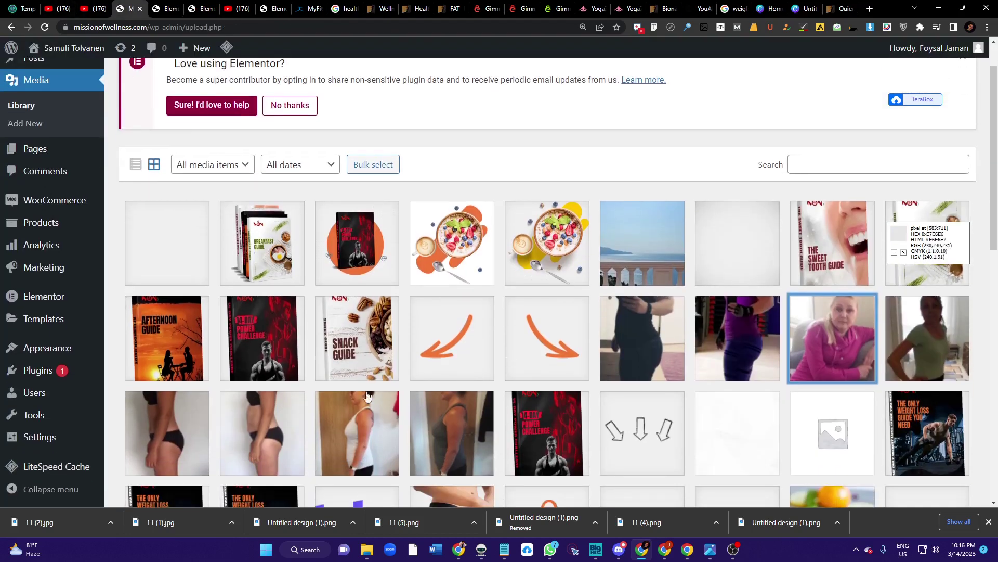
left_click(547, 429)
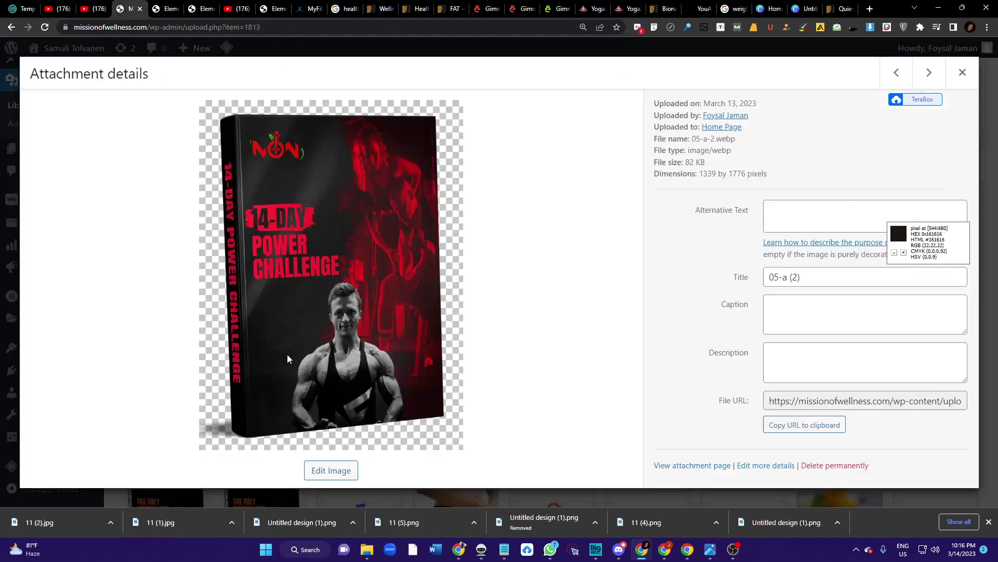
left_click(802, 434)
left_click(203, 9)
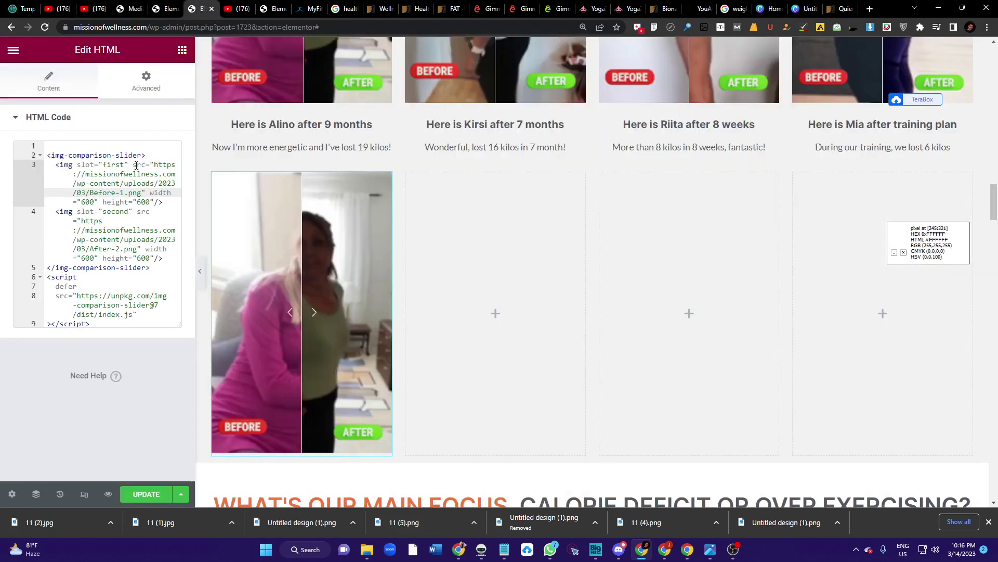
Replace the Before-1.png URL on line 3 with the 05-a-2.webp URL and preview the slider
left_click_drag(153, 164, 141, 194)
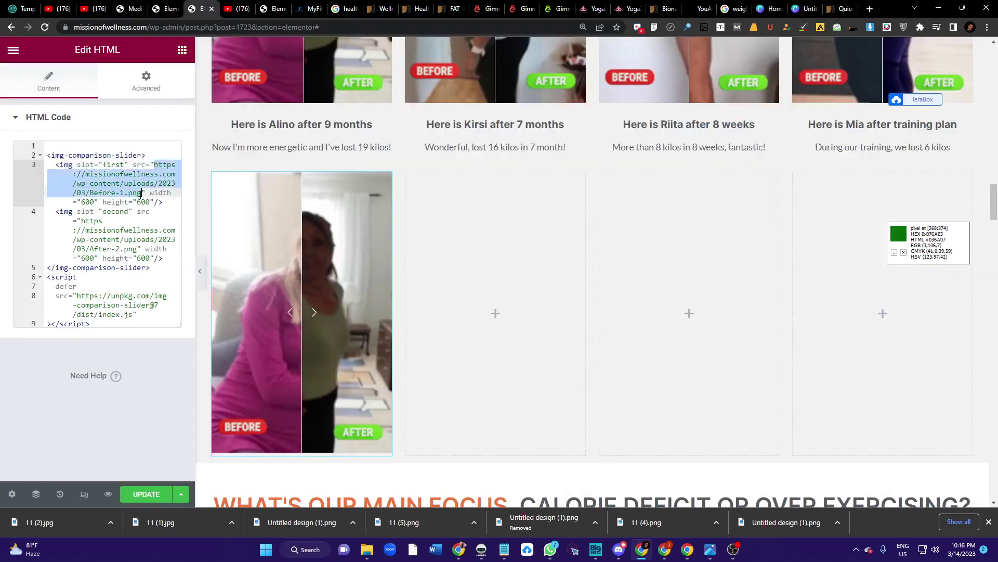
key("ctrl+v")
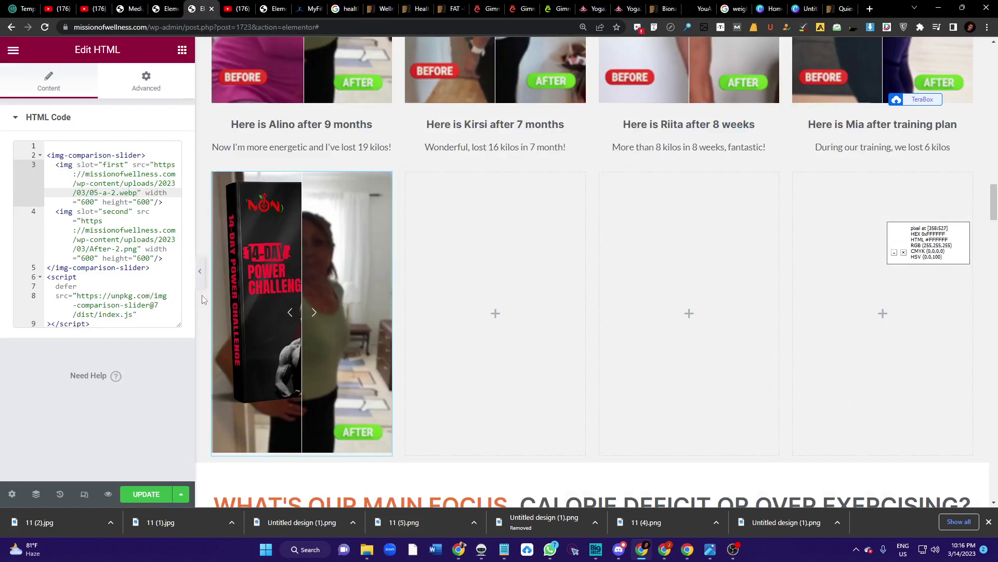
left_click(200, 271)
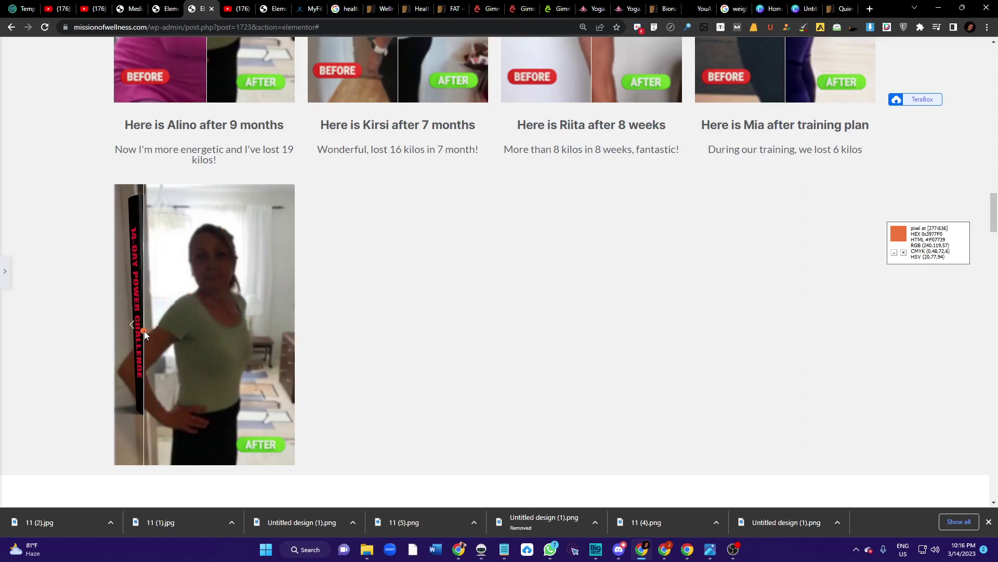
left_click(6, 272)
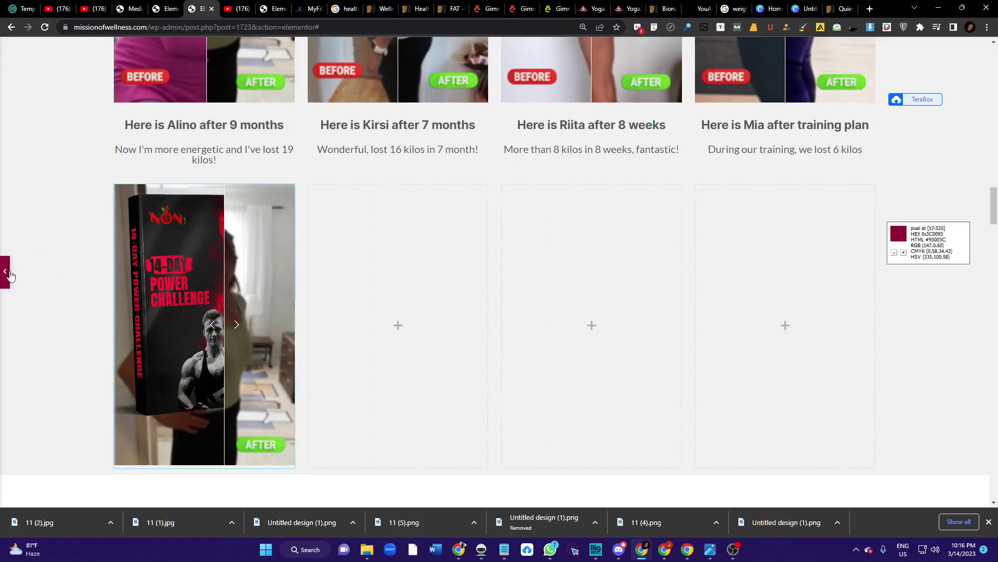
left_click(6, 272)
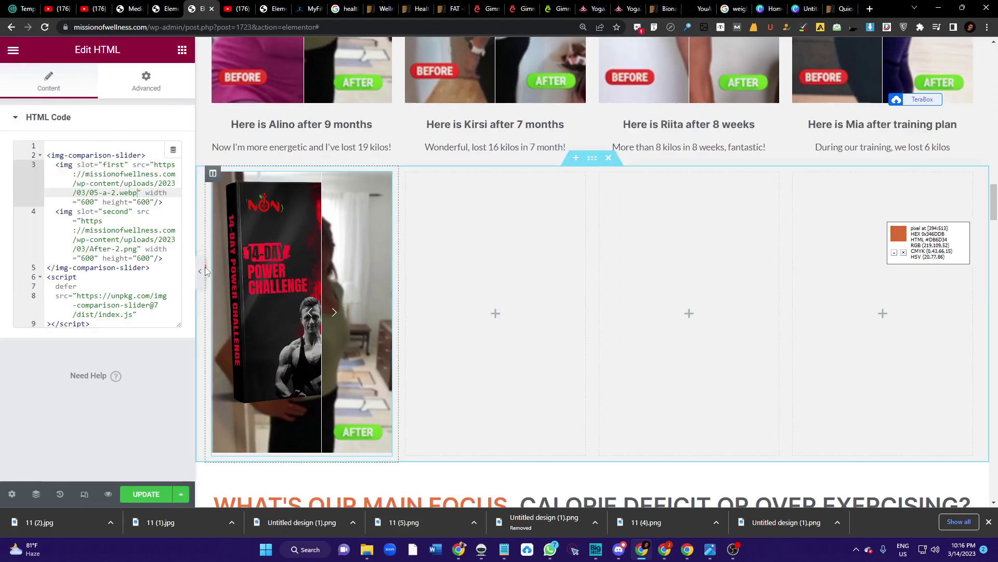